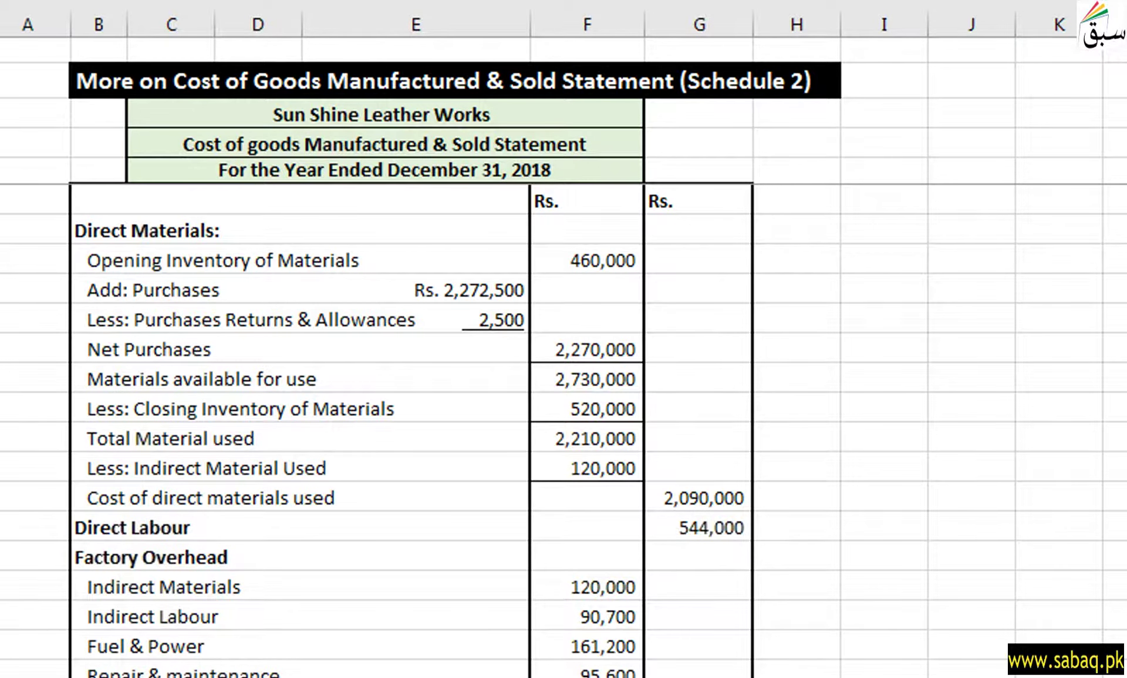
# - Enter 562000 as the opening inventory of W.I.P in the second Rs. column of the Schedule 2 statement
pyautogui.click(971, 346)
pyautogui.scroll(-3, 563, 431)
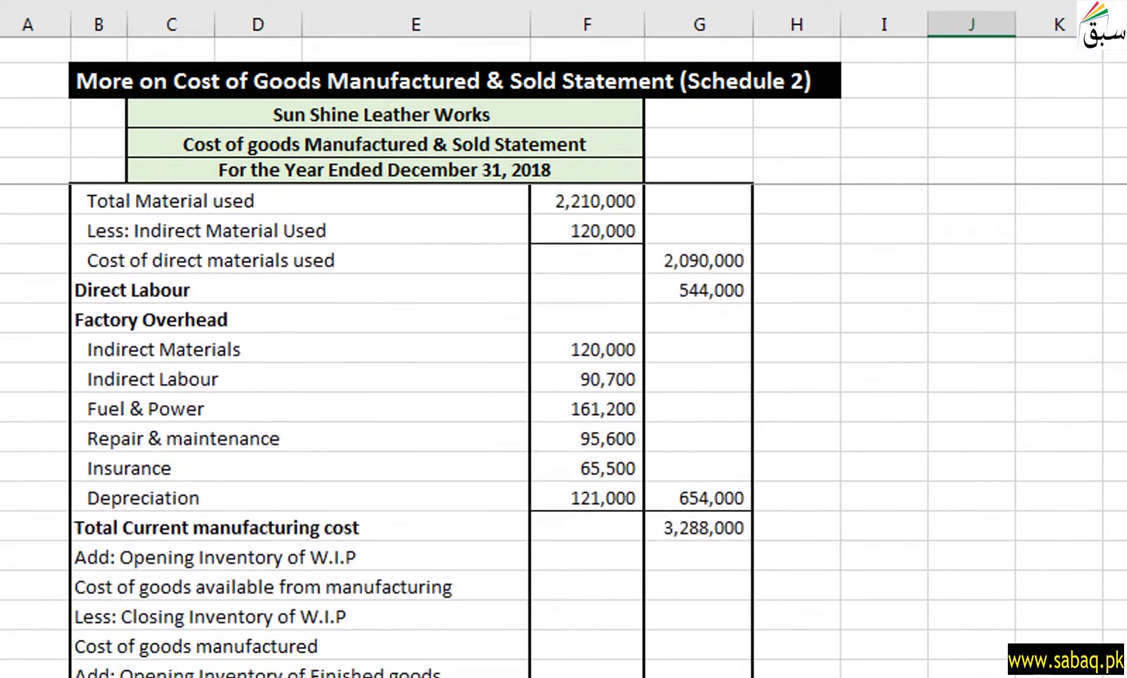
pyautogui.scroll(-2, 564, 431)
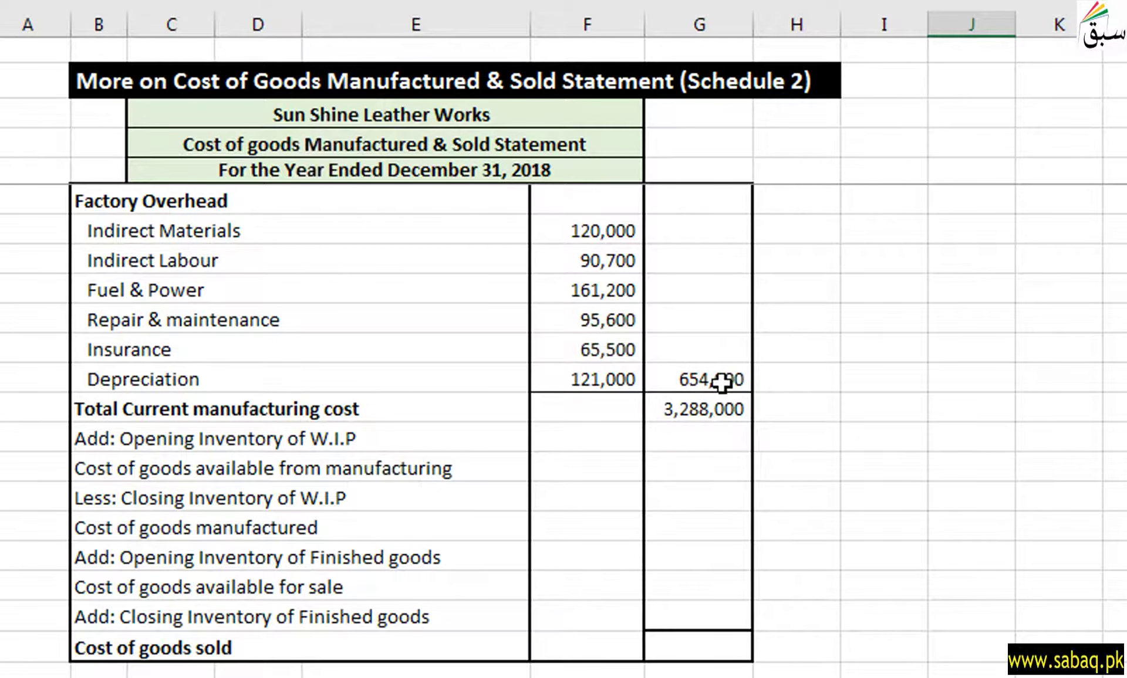
pyautogui.scroll(-1, 564, 422)
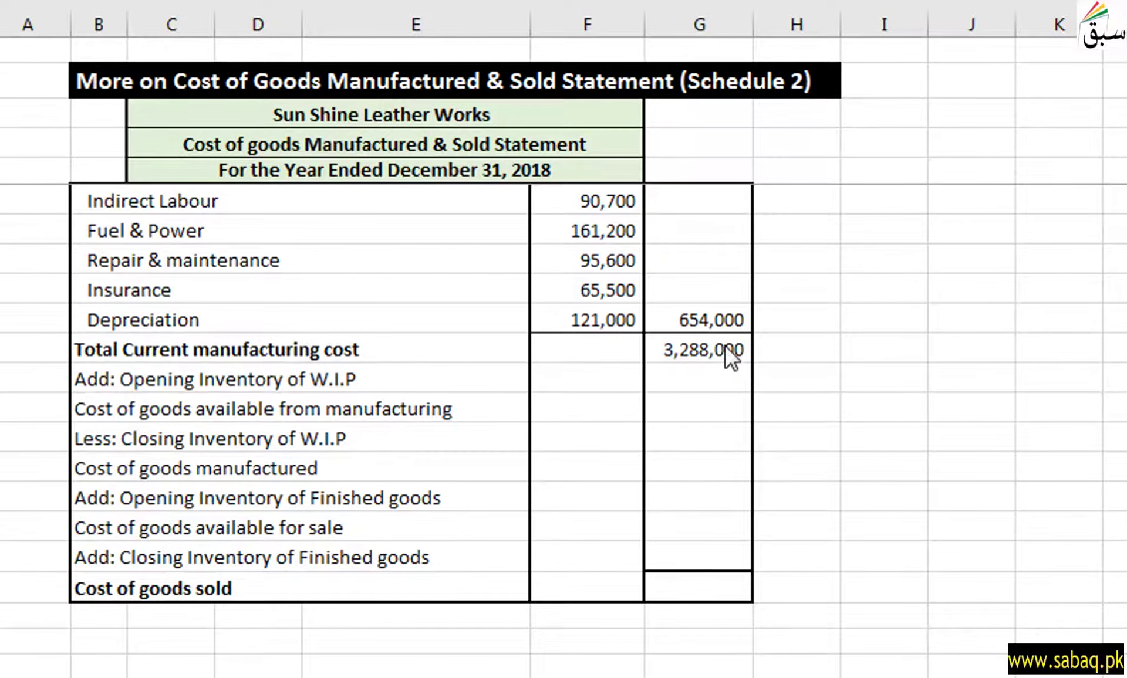
pyautogui.doubleClick(713, 382)
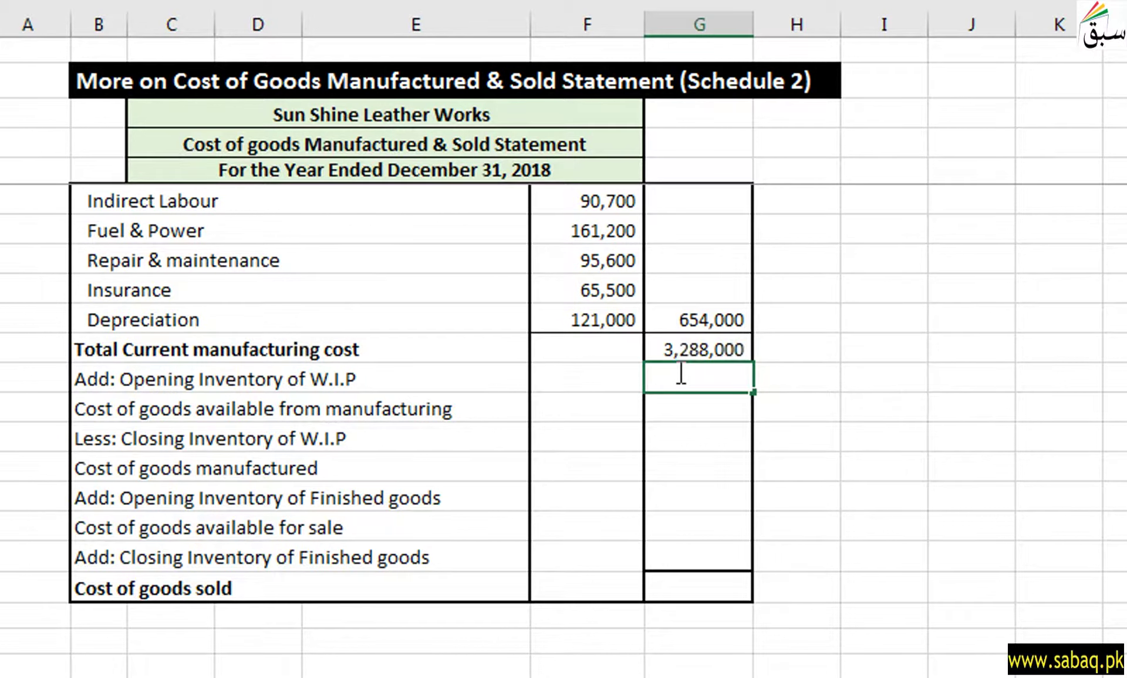
pyautogui.write('562000')
pyautogui.click(700, 423)
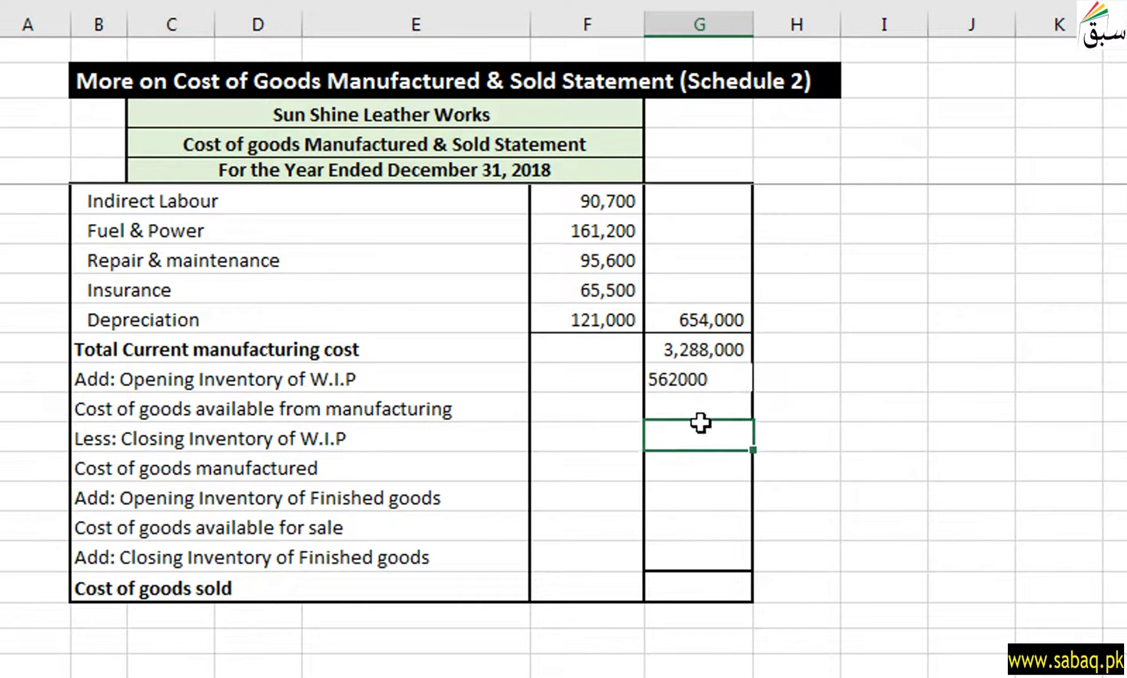
pyautogui.click(700, 424)
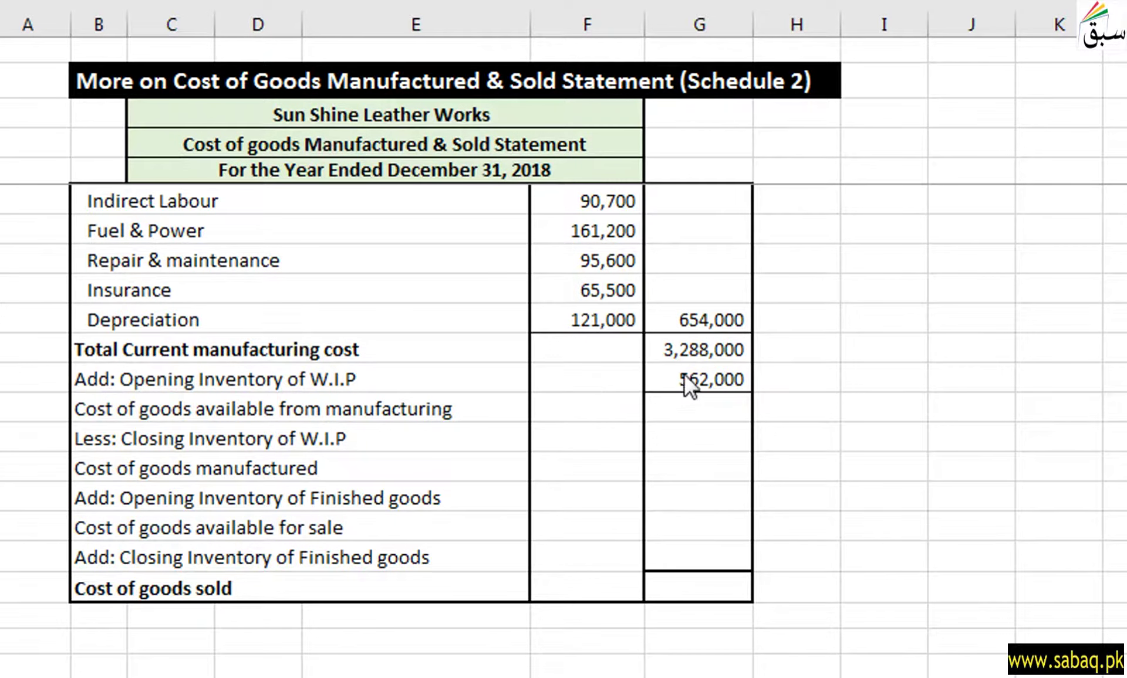
# - Enter 3850000 as the cost of goods available from manufacturing in column G
pyautogui.click(706, 405)
pyautogui.doubleClick(706, 406)
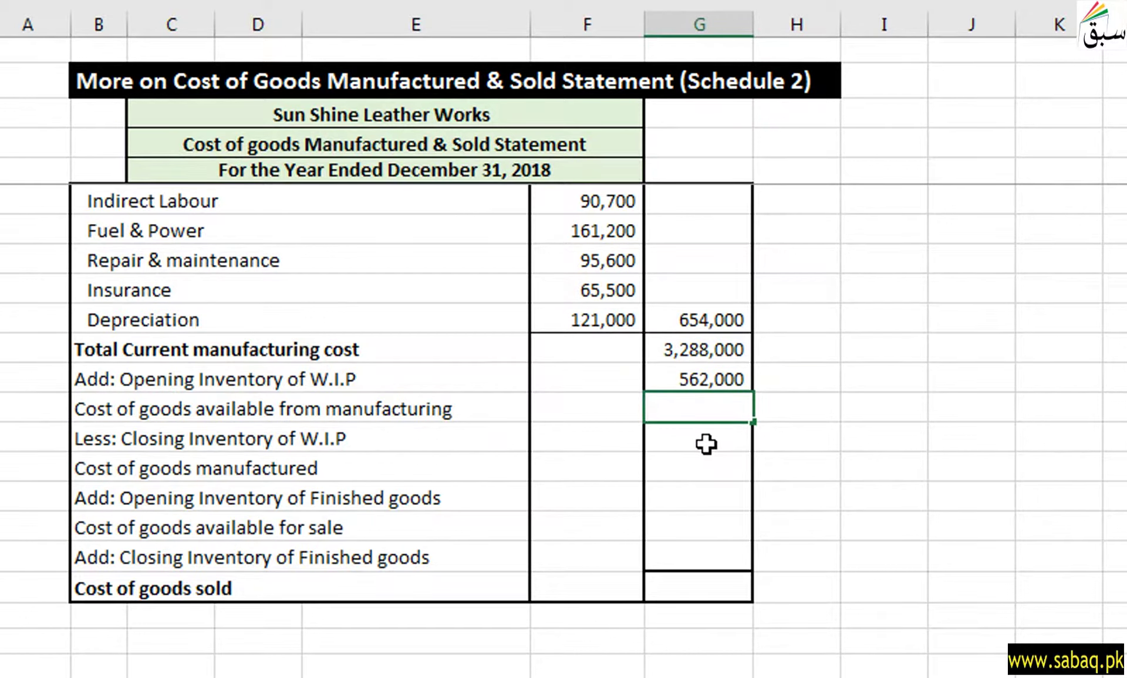
pyautogui.write('3850000')
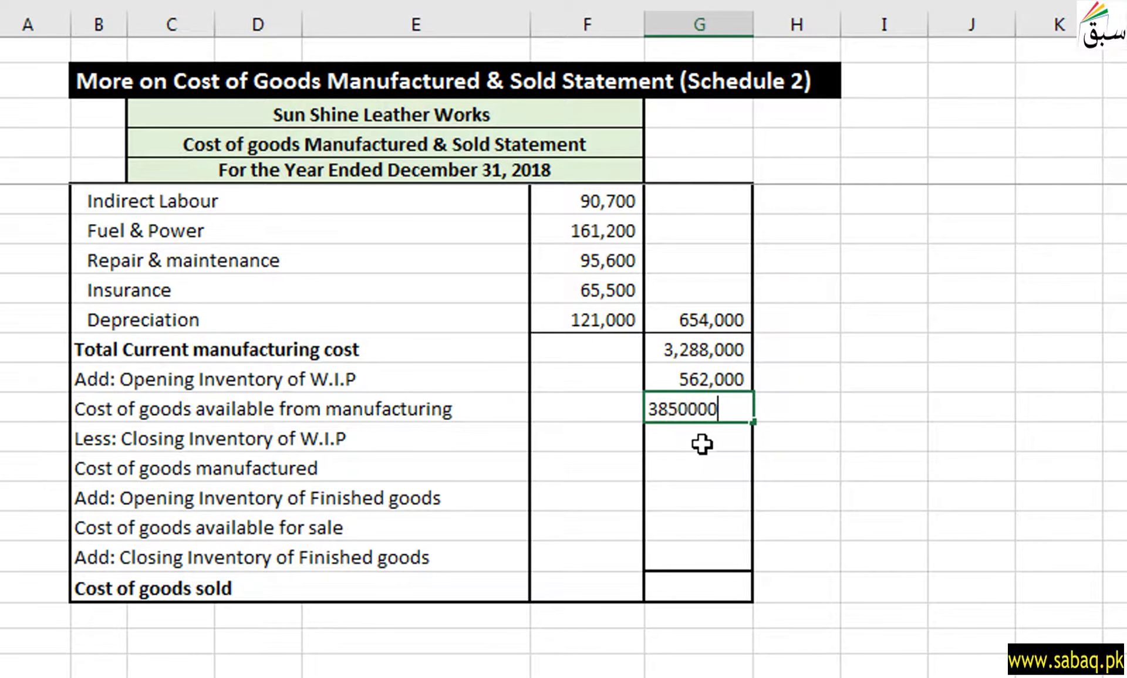
pyautogui.press('Return')
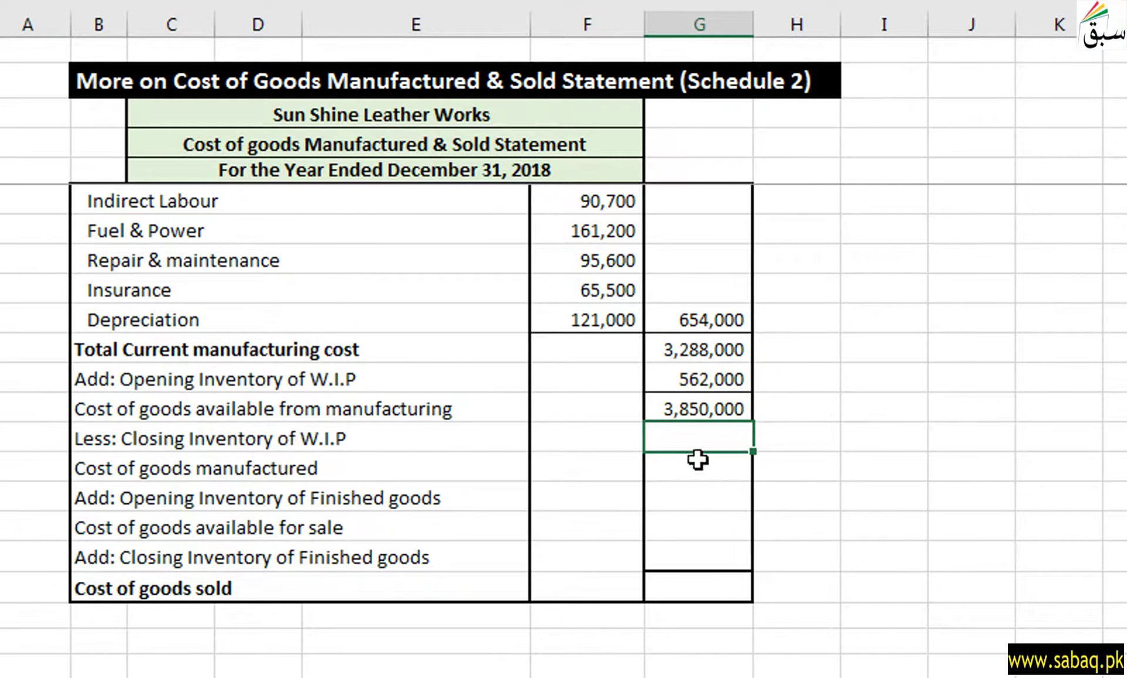
# - Enter 557,000 as the closing inventory of W.I.P and add a bottom border beneath the amount
pyautogui.doubleClick(734, 437)
pyautogui.write('557,000')
pyautogui.click(688, 492)
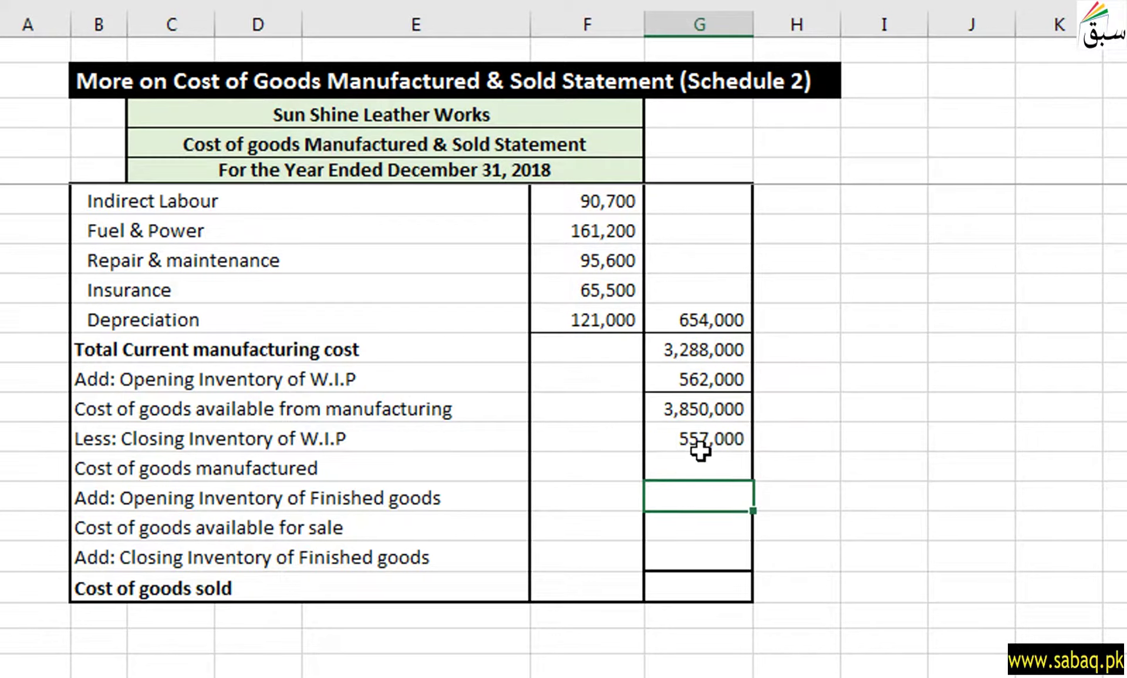
pyautogui.moveTo(707, 406); pyautogui.dragTo(712, 434)
pyautogui.click(88, 1)
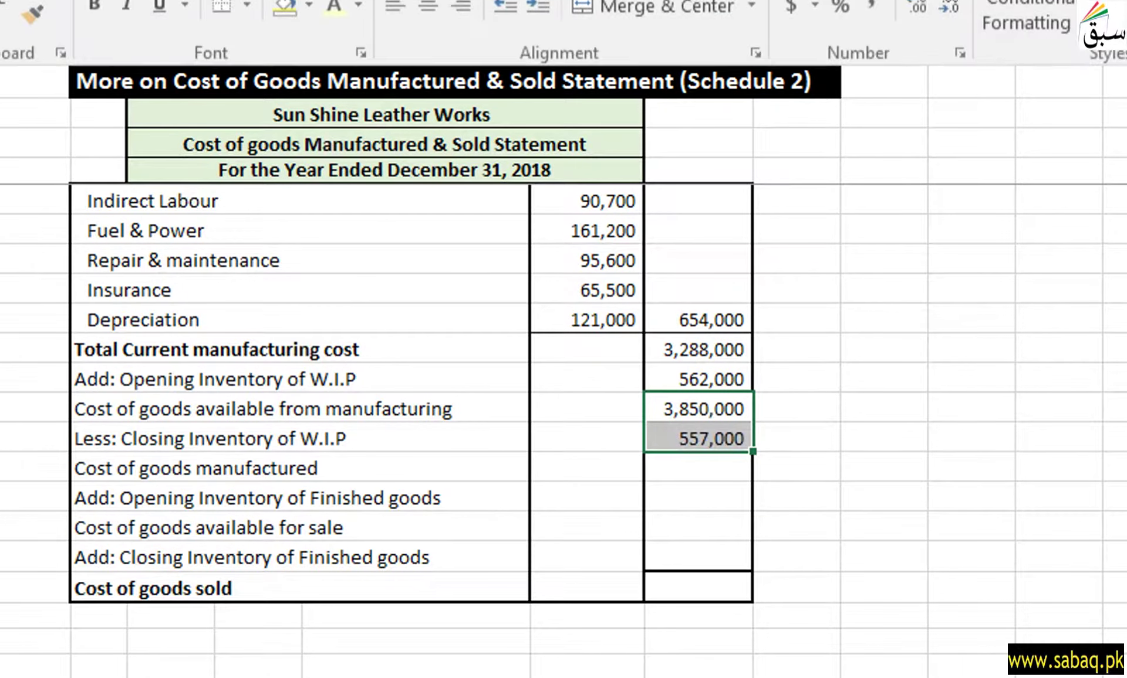
pyautogui.click(674, 495)
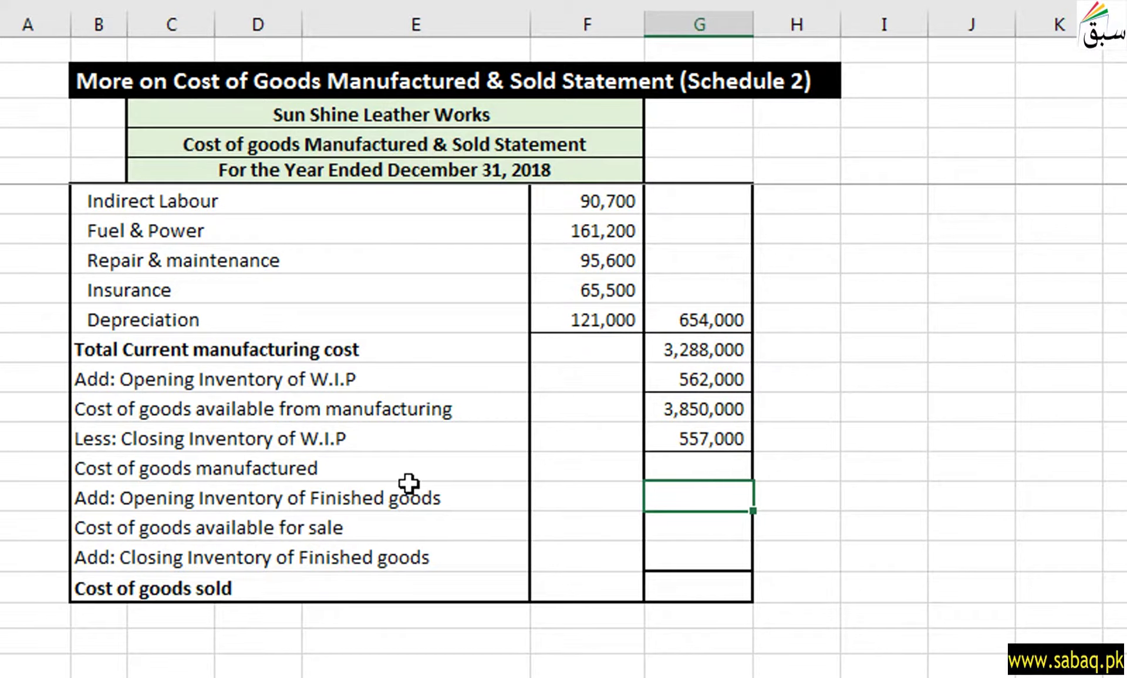
# - Calculate the cost of goods manufactured with the formula =G27-G28
pyautogui.click(710, 465)
pyautogui.write('=')
pyautogui.click(692, 406)
pyautogui.write('-')
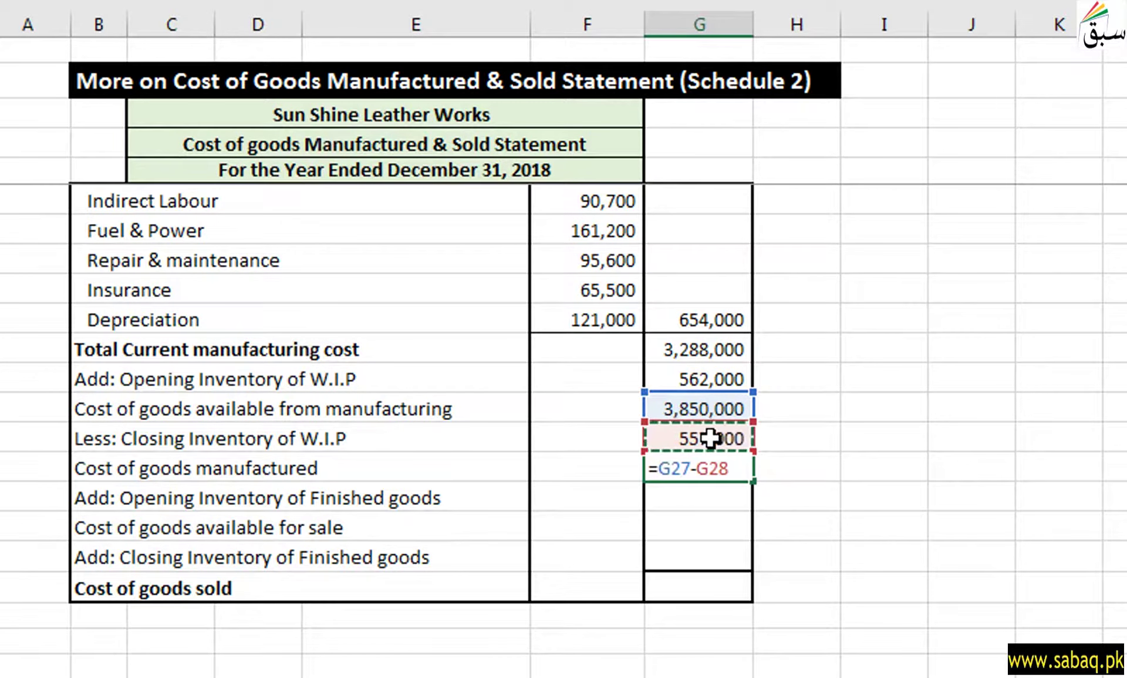
pyautogui.press('Return')
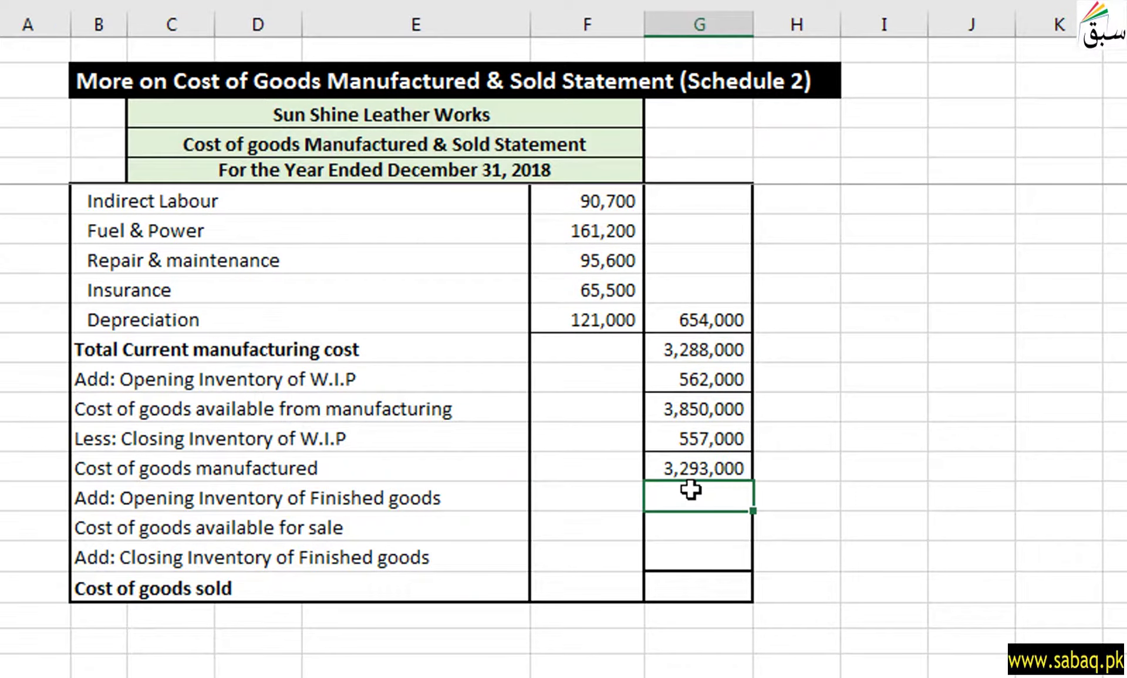
# - Enter 348,000 as the opening inventory of finished goods and 3641000 as the cost of goods available for sale
pyautogui.click(794, 675)
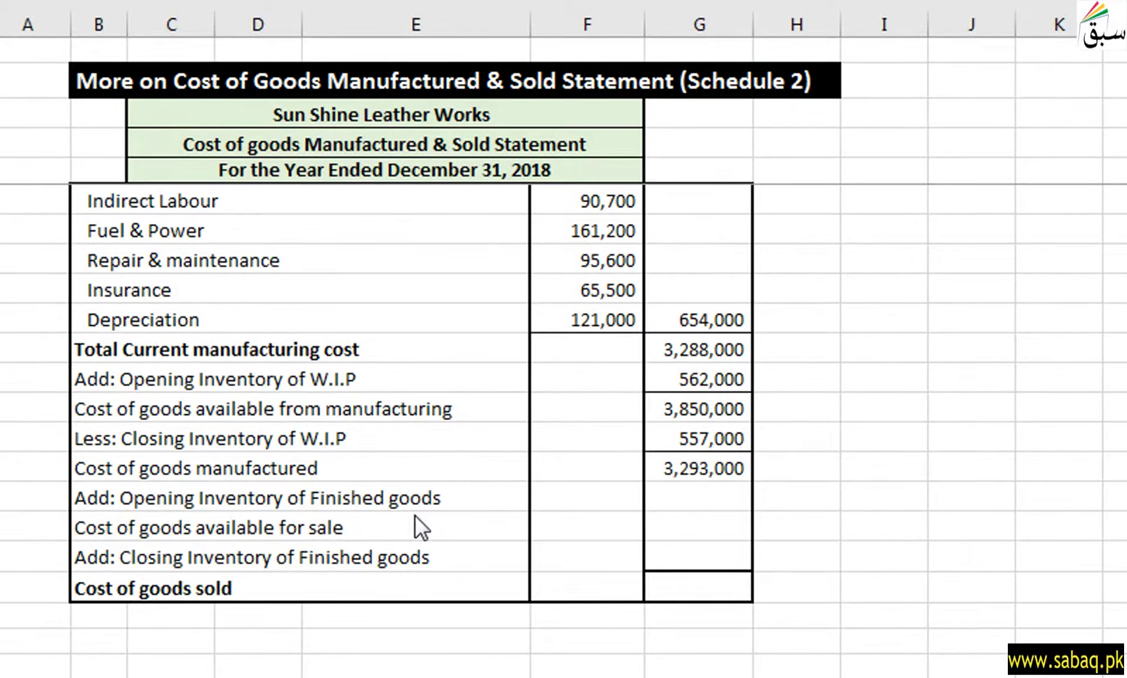
pyautogui.click(691, 500)
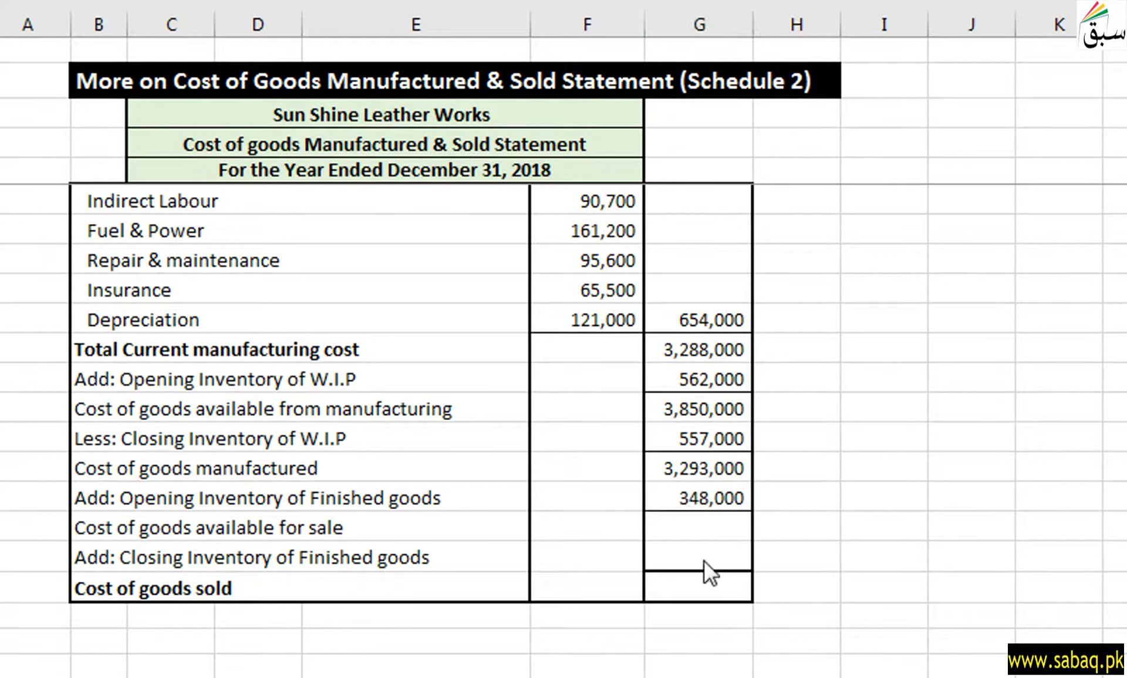
pyautogui.doubleClick(719, 521)
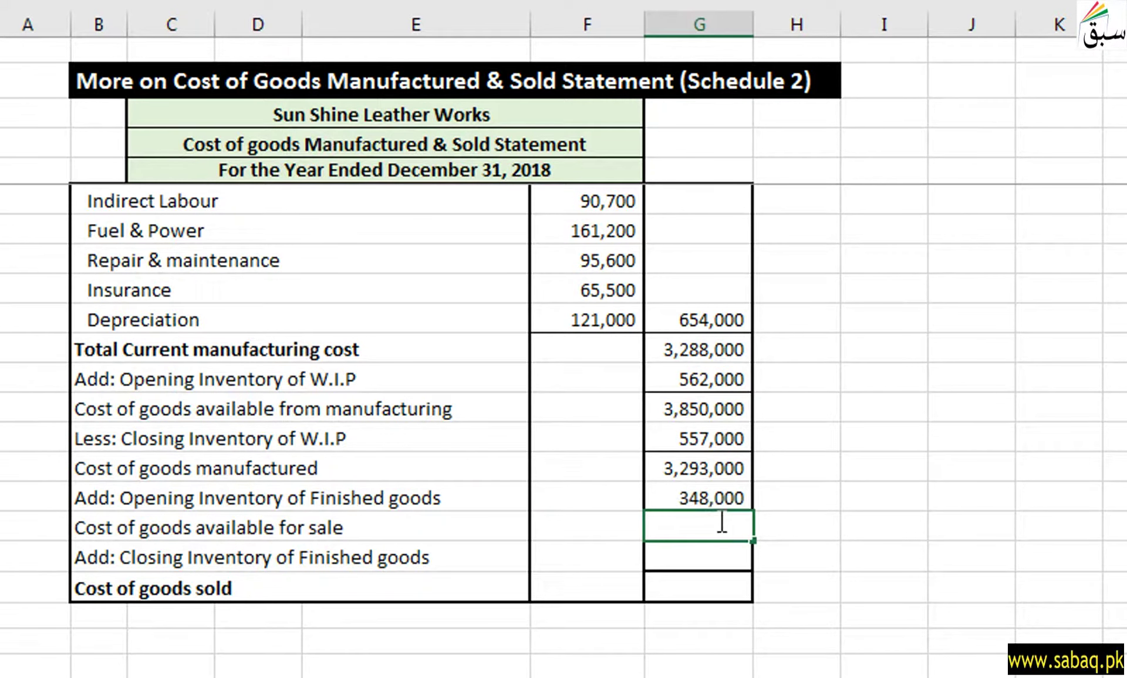
pyautogui.write('3641000')
pyautogui.click(824, 515)
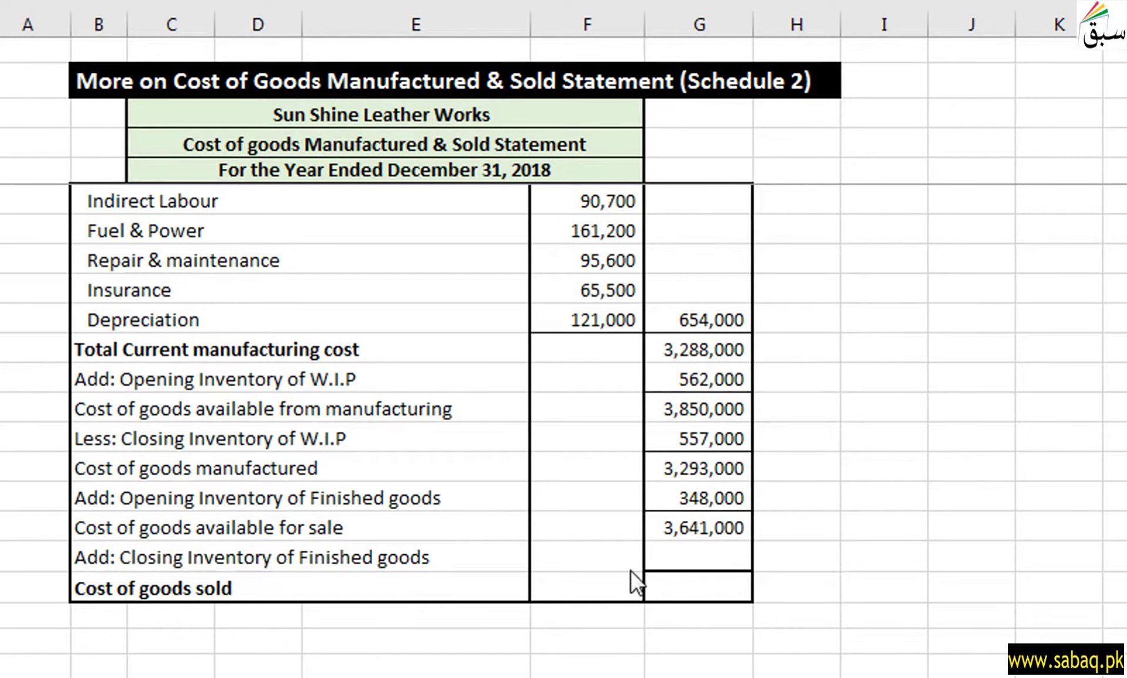
# - Enter 496000 as the closing inventory of finished goods and 3145000 as the cost of goods sold
pyautogui.click(725, 554)
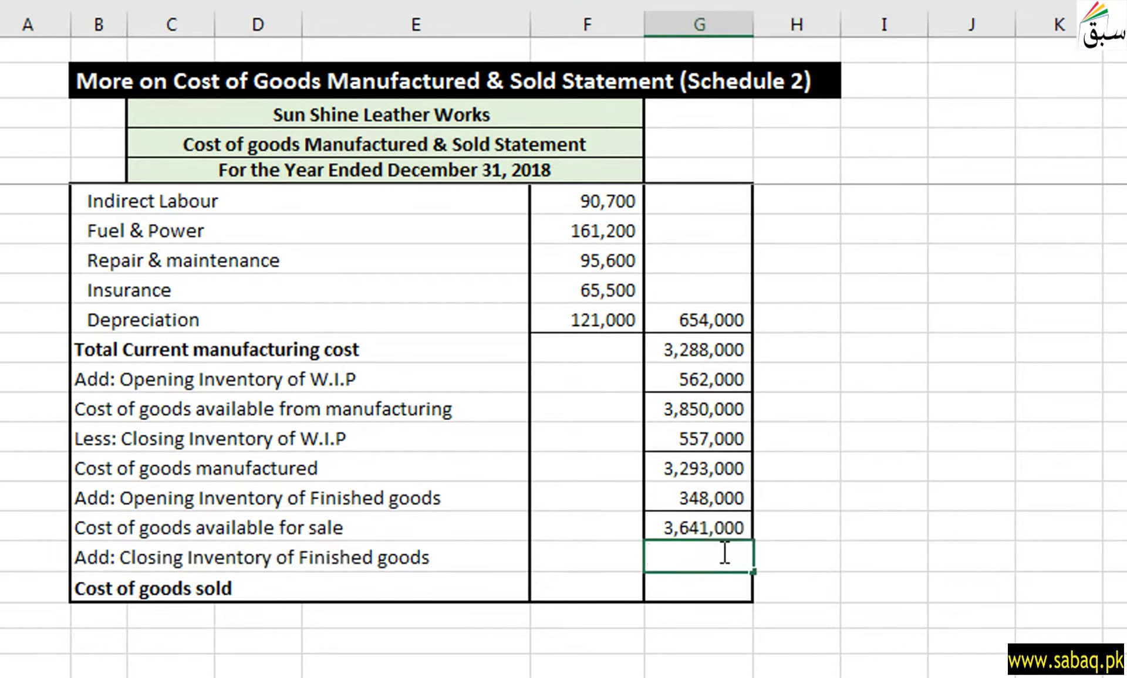
pyautogui.write('496000')
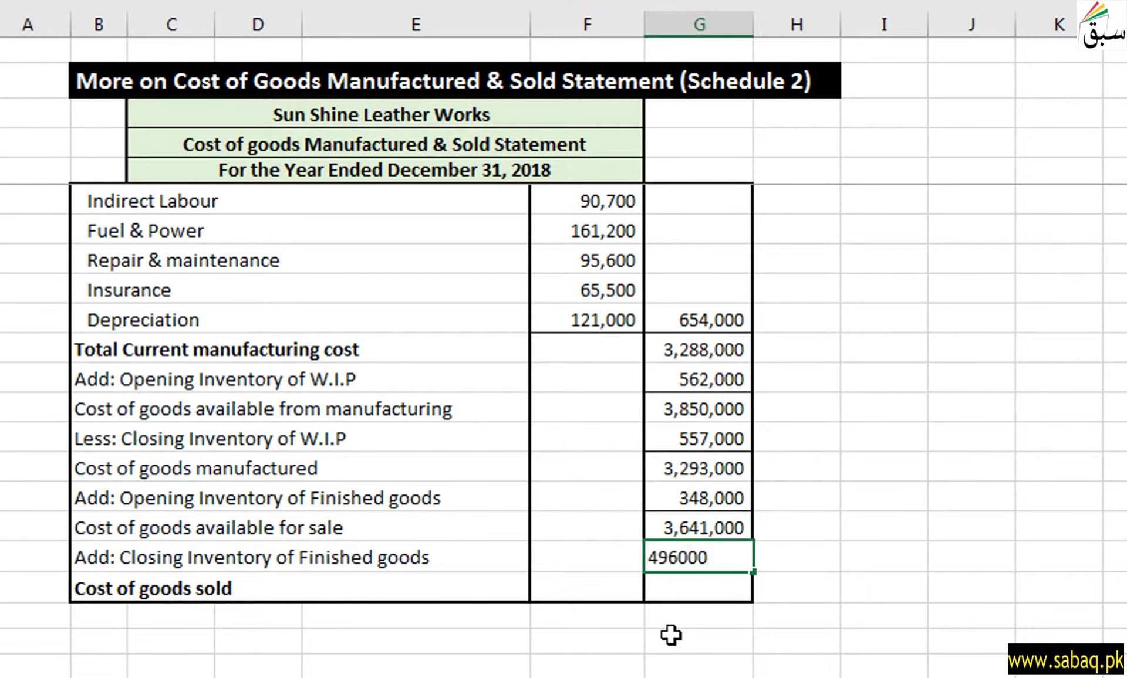
pyautogui.doubleClick(701, 592)
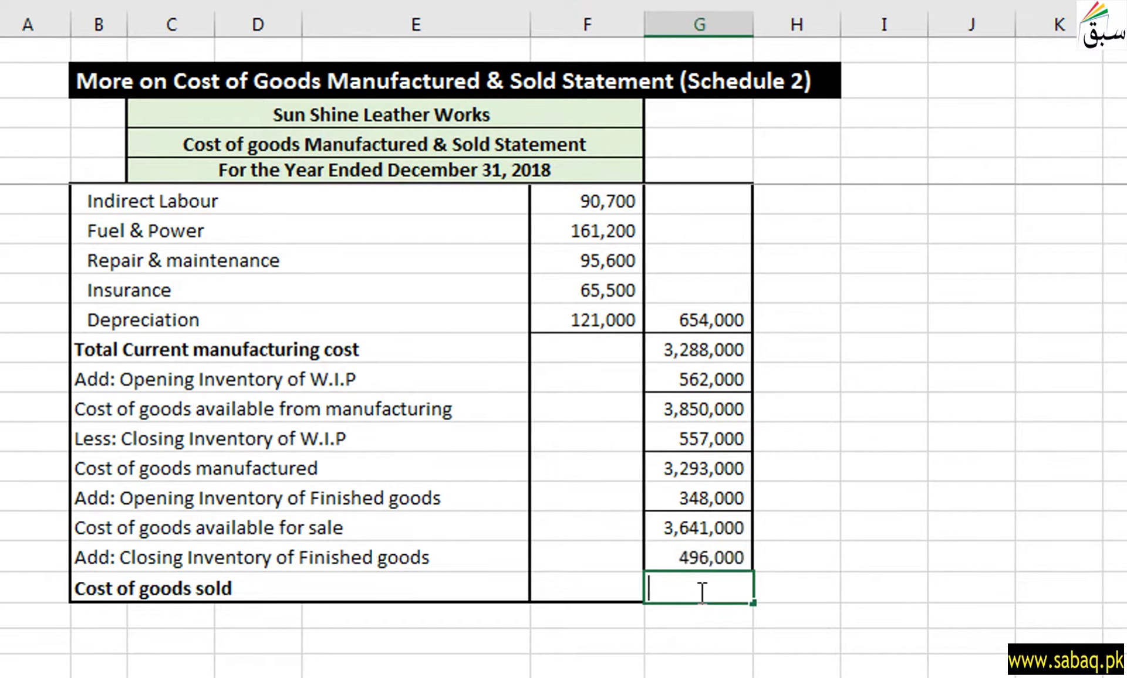
pyautogui.write('3145000')
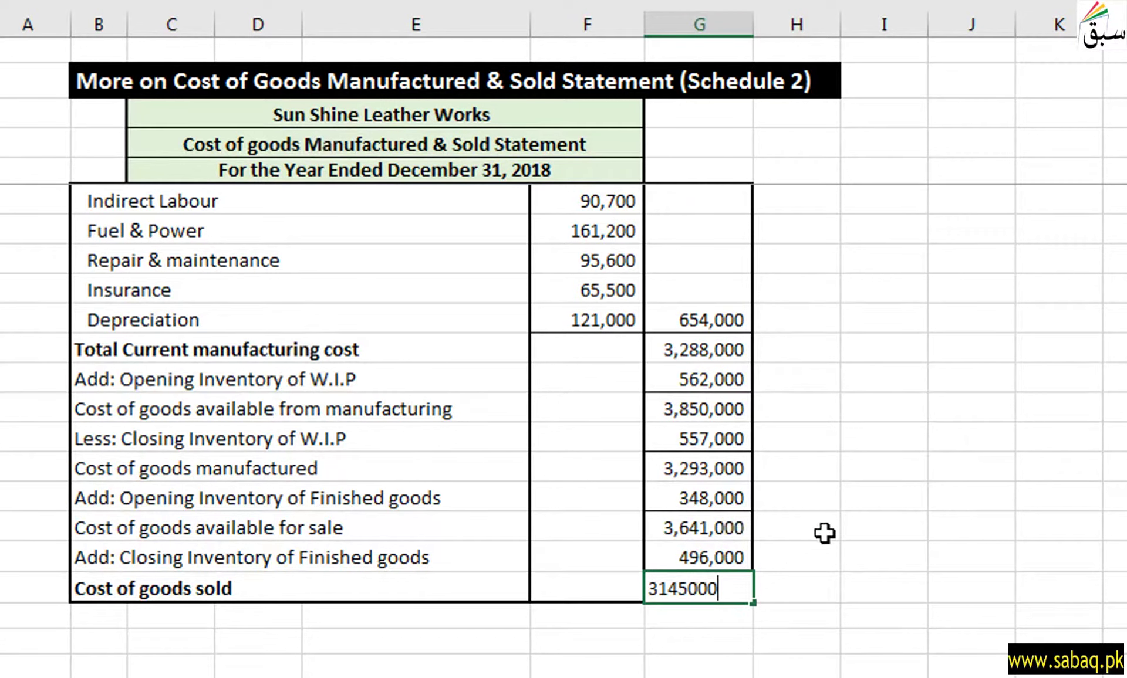
pyautogui.click(819, 538)
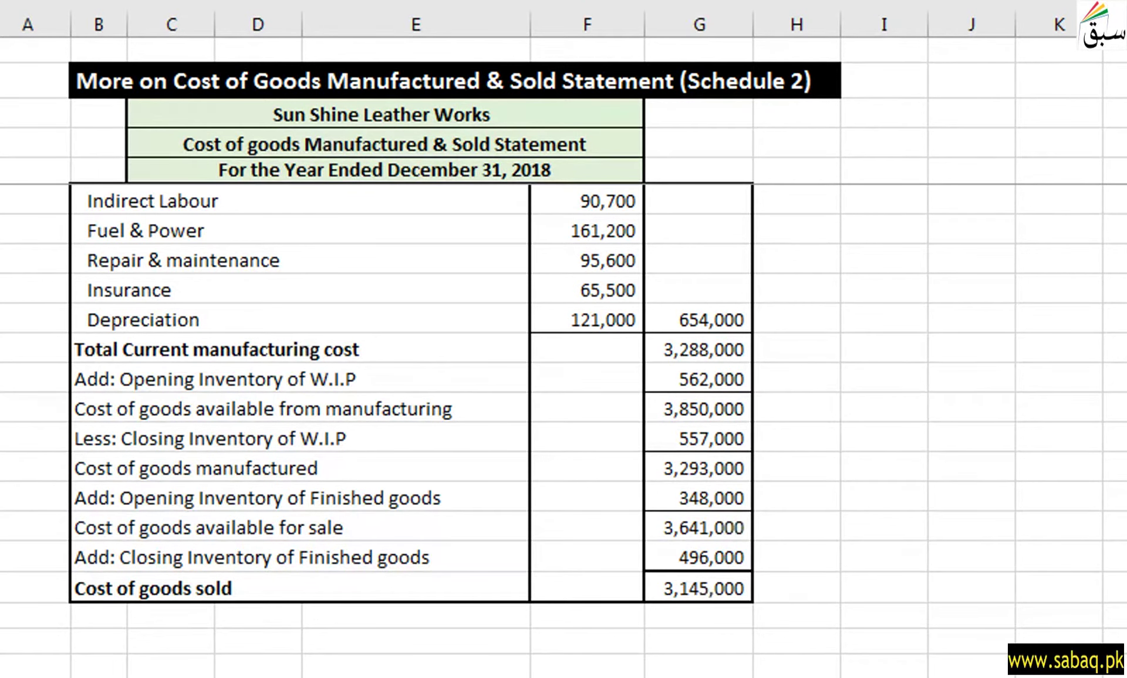
# - Check the cost of goods sold against the Income Statement sheet and review the whole Schedule 2 statement
pyautogui.click(796, 527)
pyautogui.hotkey('ctrl', 'pagedown')
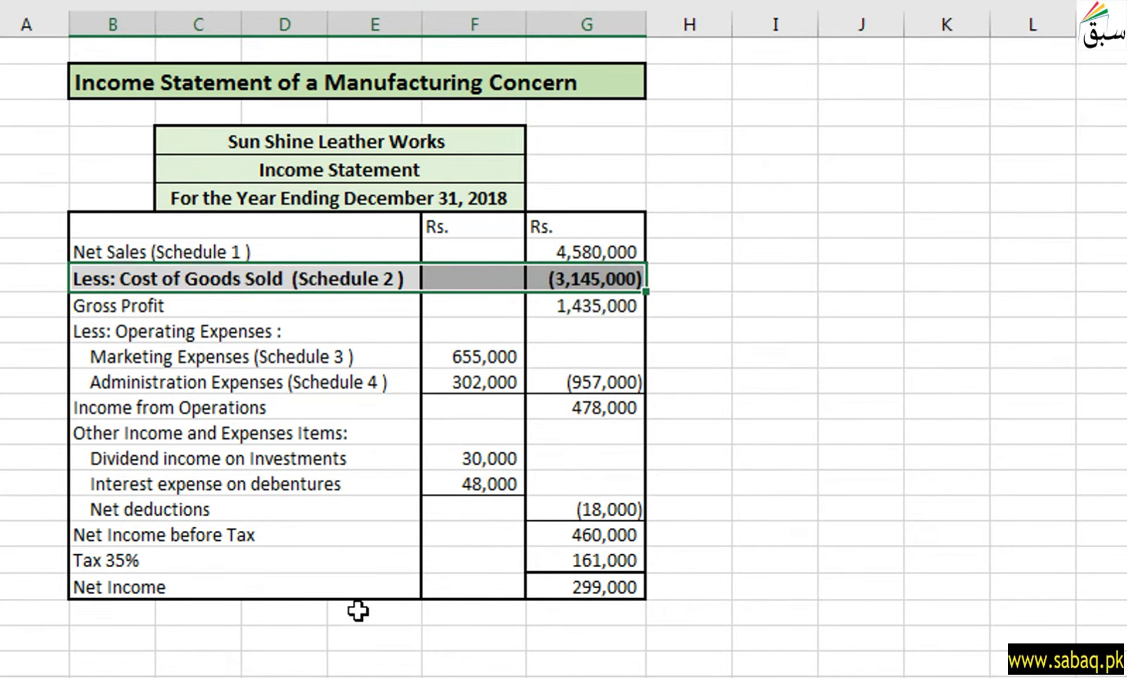
pyautogui.hotkey('ctrl', 'pagedown')
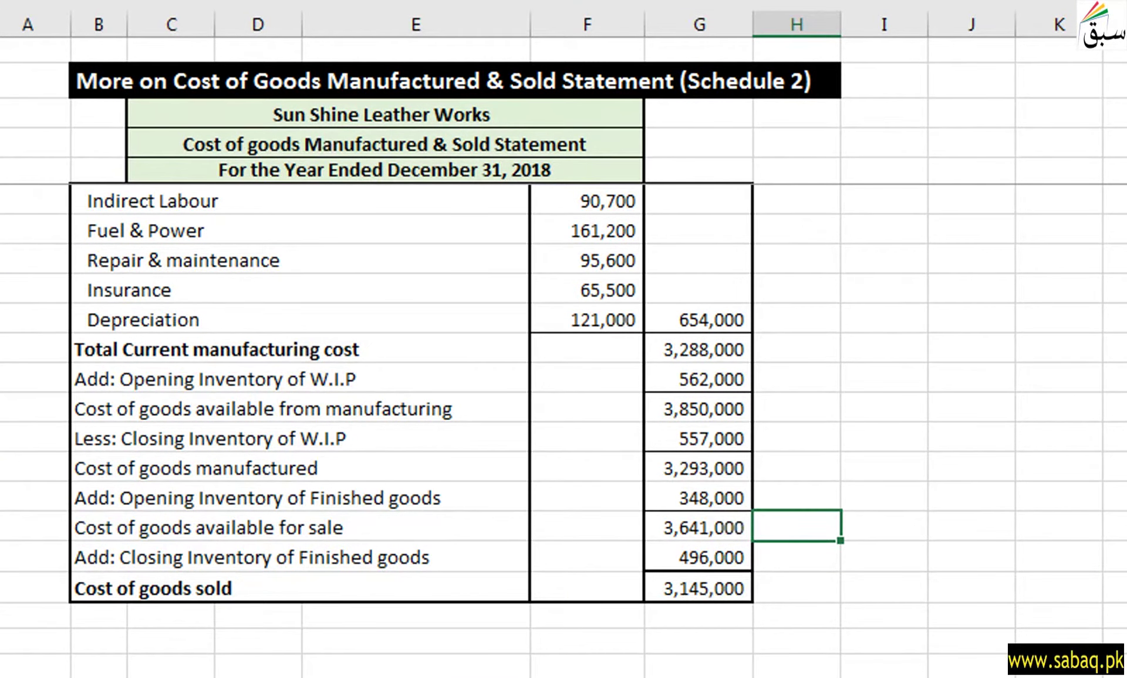
pyautogui.scroll(4, 564, 429)
pyautogui.scroll(2, 601, 296)
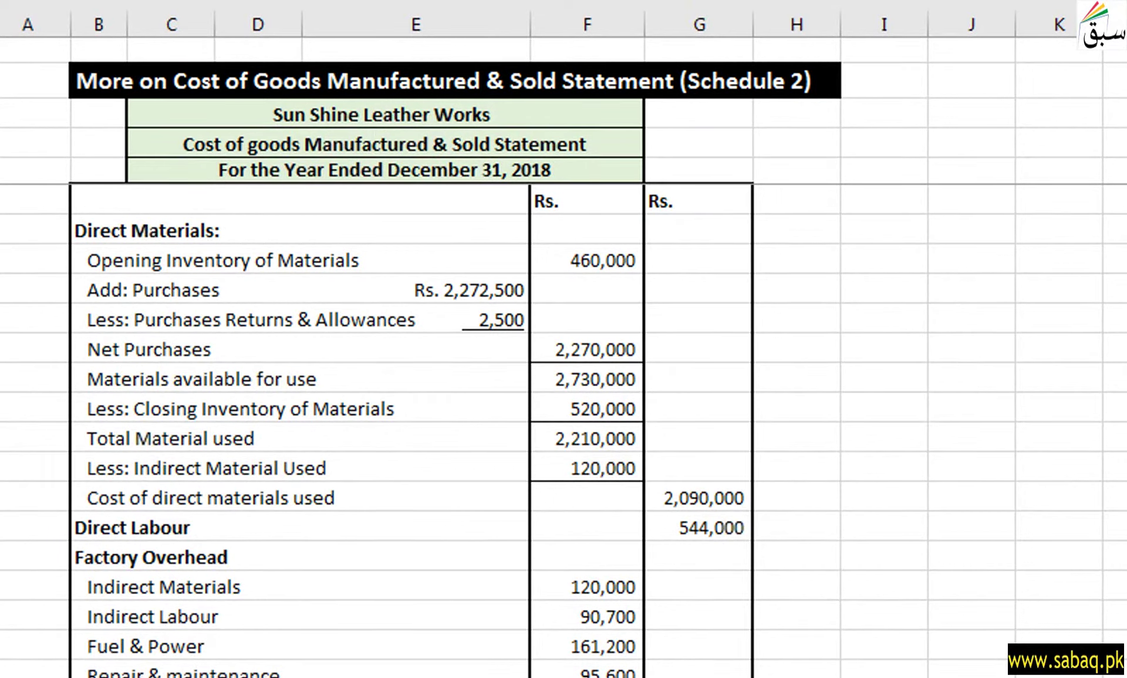
pyautogui.scroll(-3, 563, 431)
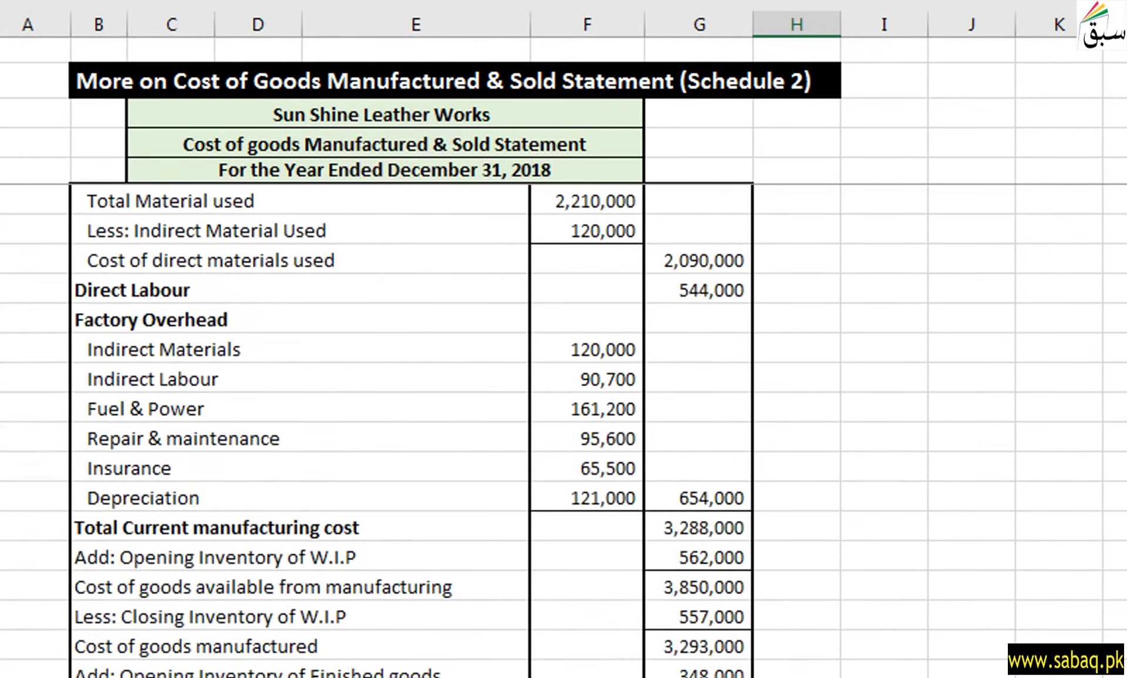
pyautogui.scroll(-2, 564, 431)
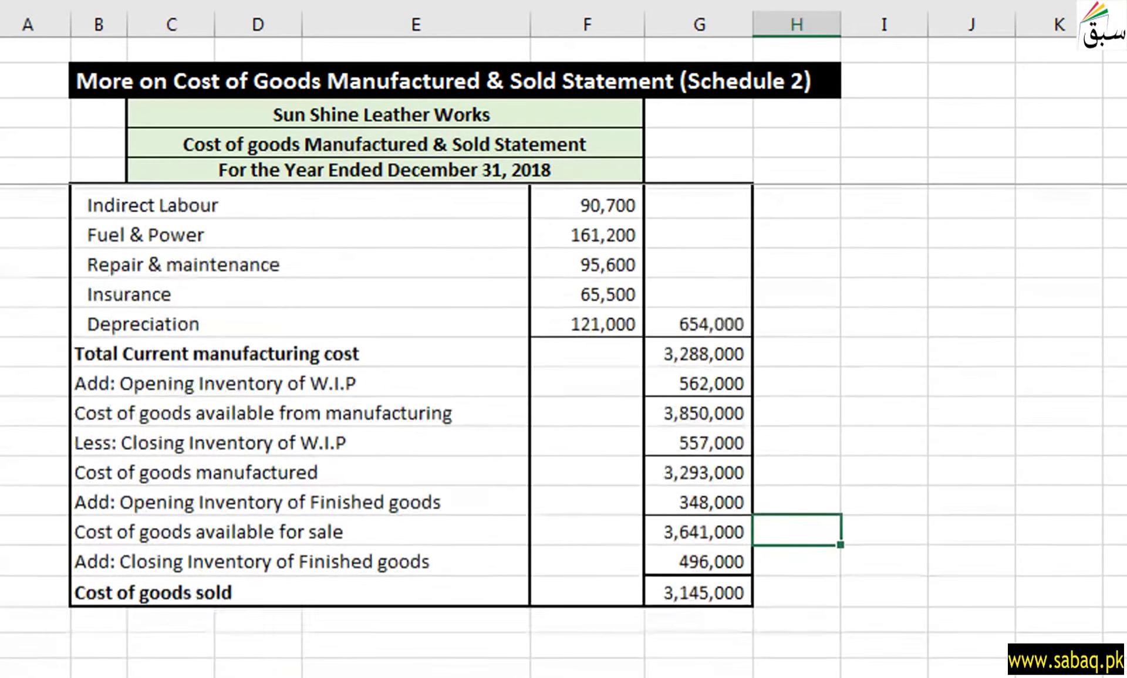